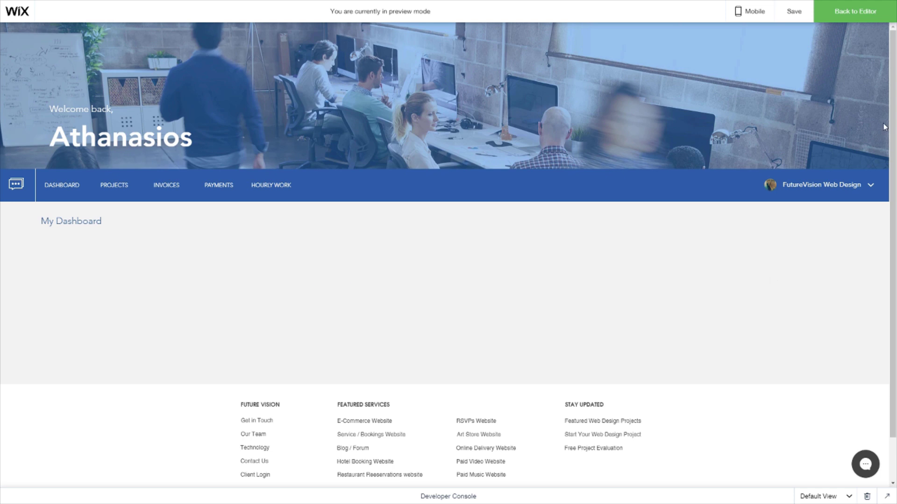
Return to the editor, show Site Structure, and open the Members category of Add elements.
left_click(874, 8)
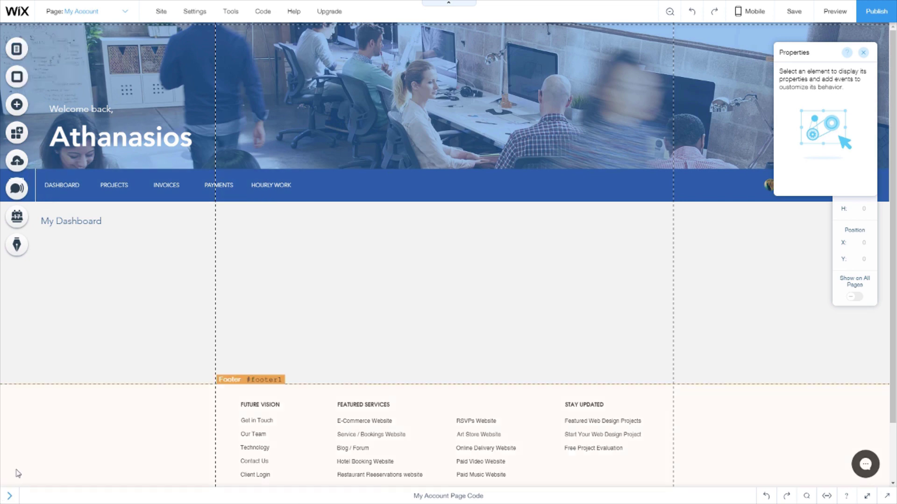
left_click(9, 496)
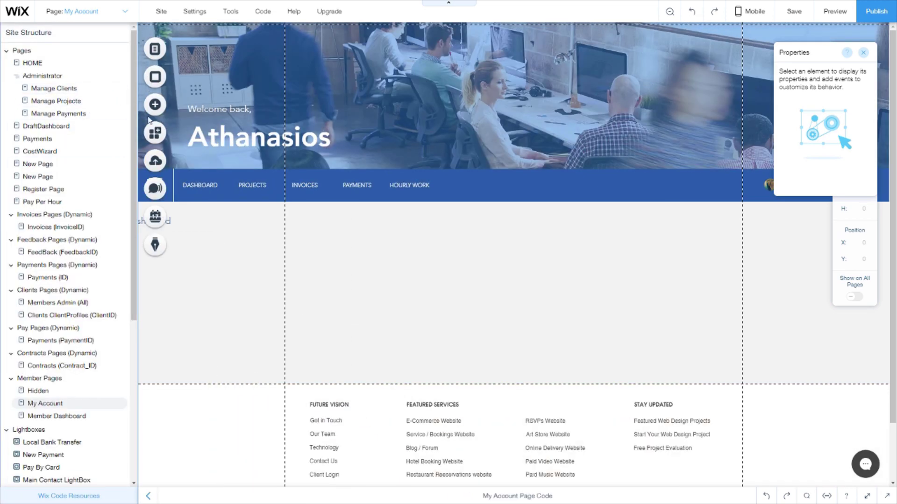
left_click(171, 105)
left_click(204, 352)
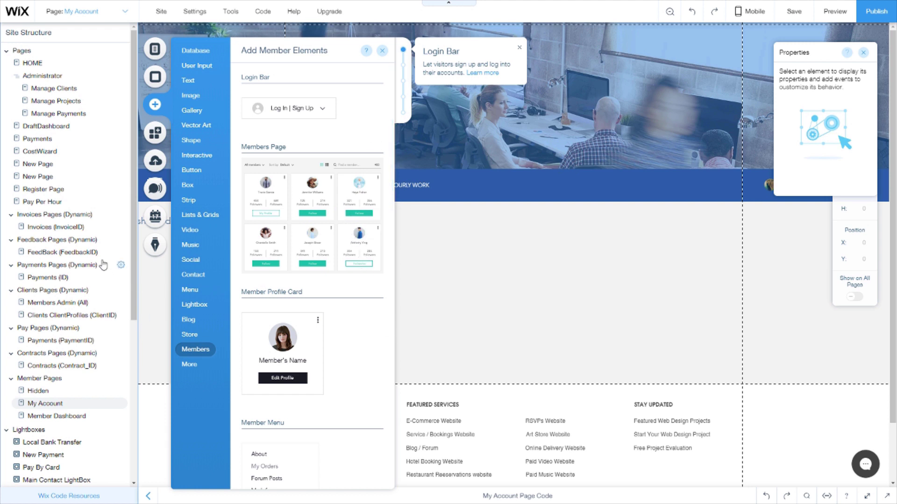
Open the Hidden member page and drag its My Account info form higher up.
left_click(66, 392)
left_click(627, 308)
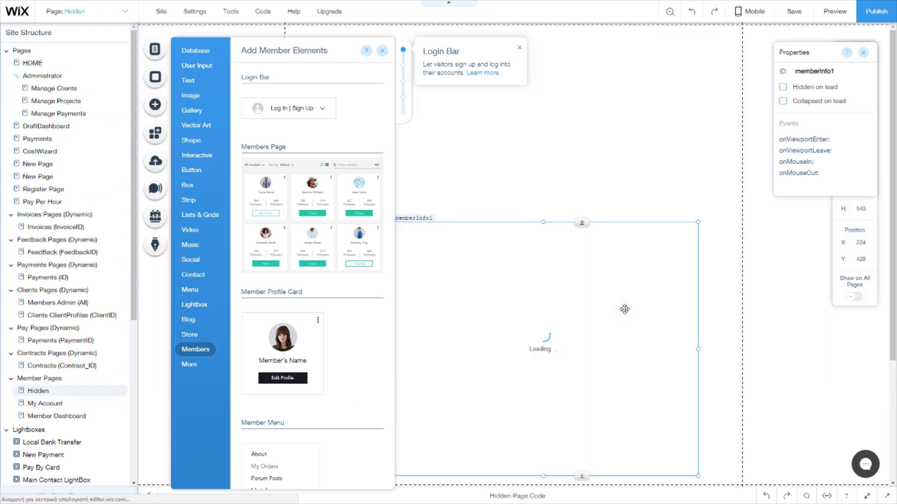
left_click(749, 337)
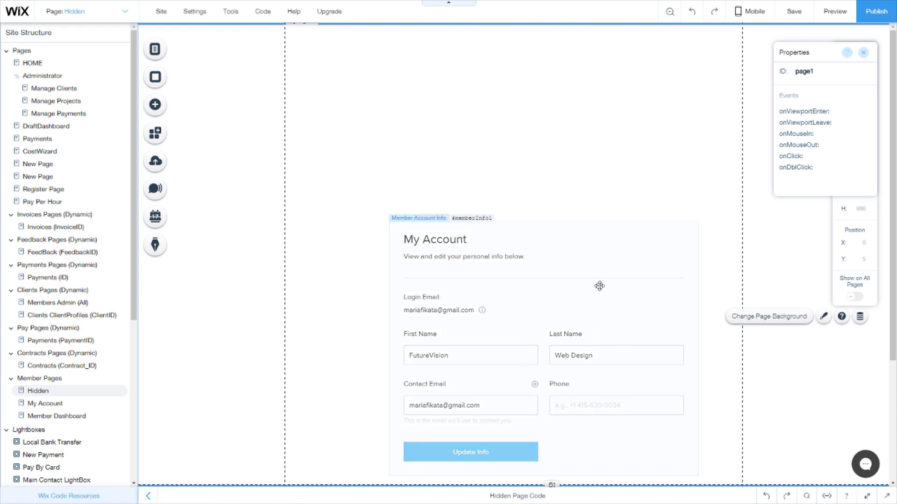
left_click_drag(600, 286, 477, 203)
Switch from the Hidden page to the My Account member page under Member Pages.
left_click(736, 296)
scroll(6, 418, "down", 4)
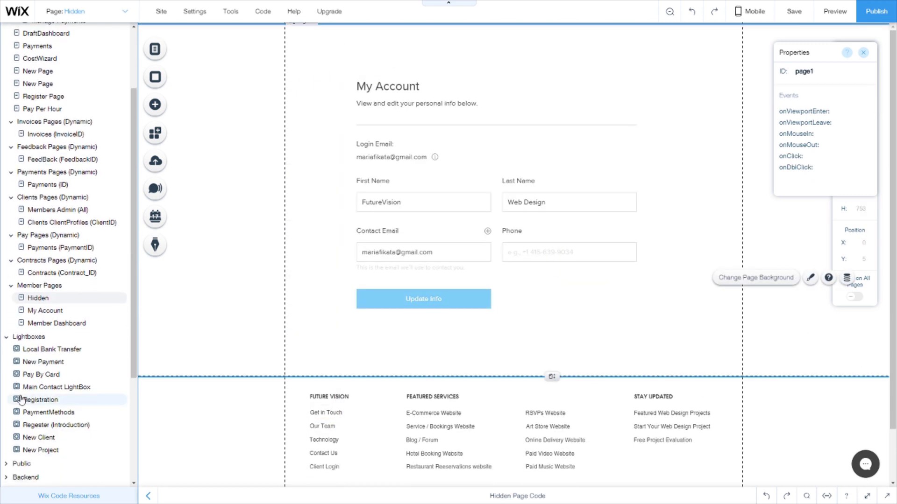
scroll(70, 393, "up", 4)
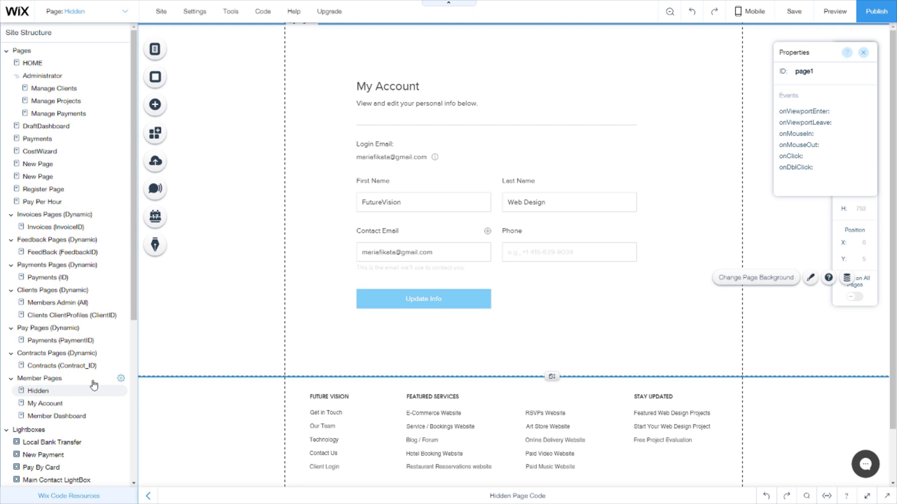
left_click(122, 381)
left_click(121, 391)
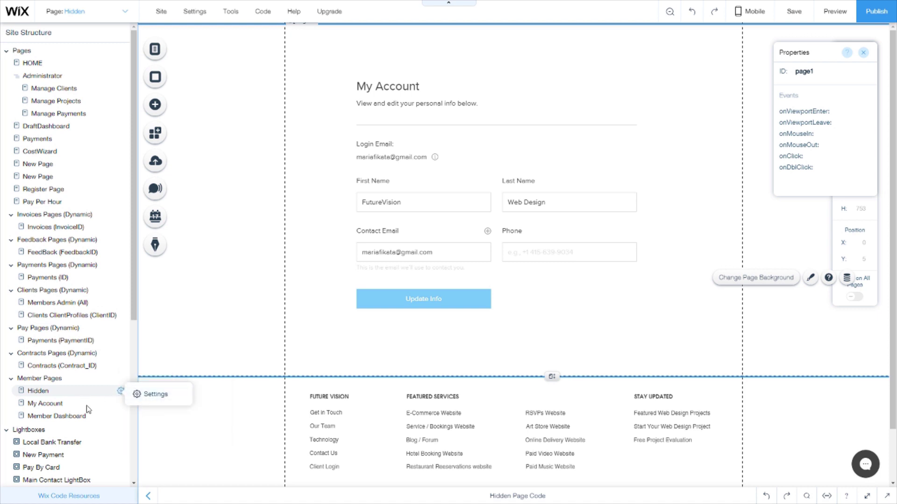
left_click(121, 391)
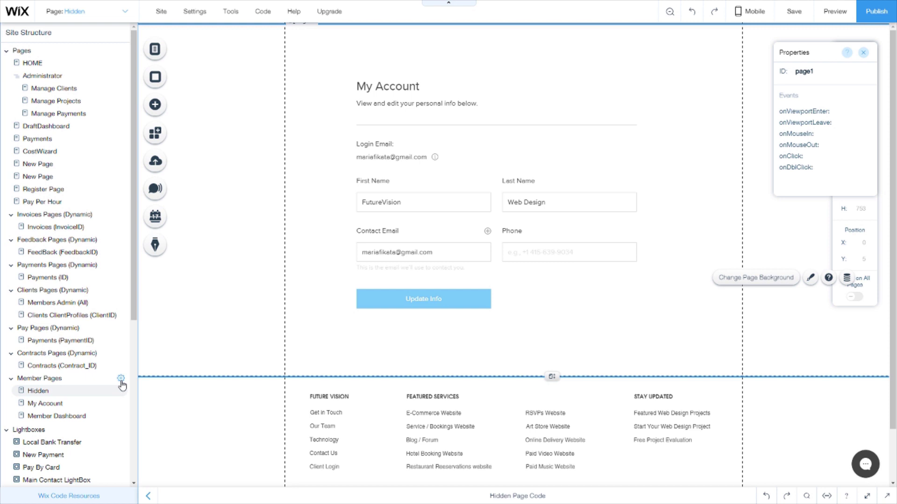
left_click(121, 378)
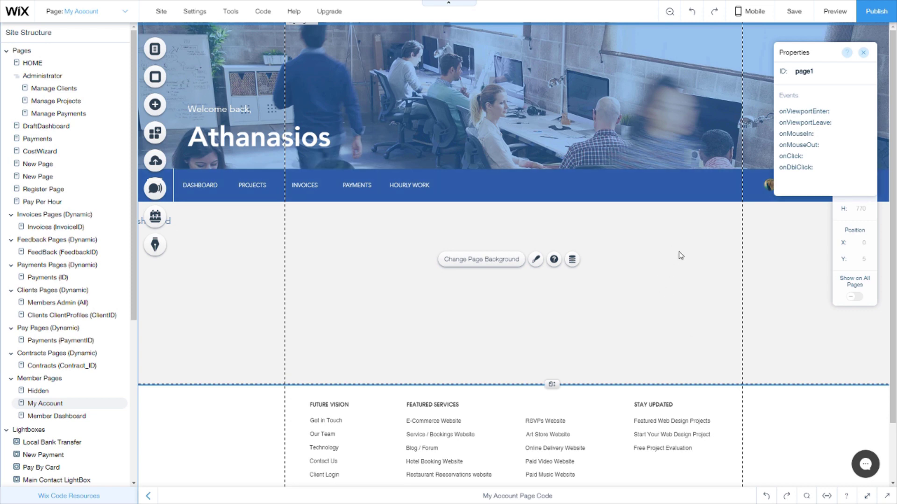
Move the page Properties panel aside and collapse the Site Structure sidebar.
left_click_drag(799, 52, 743, 390)
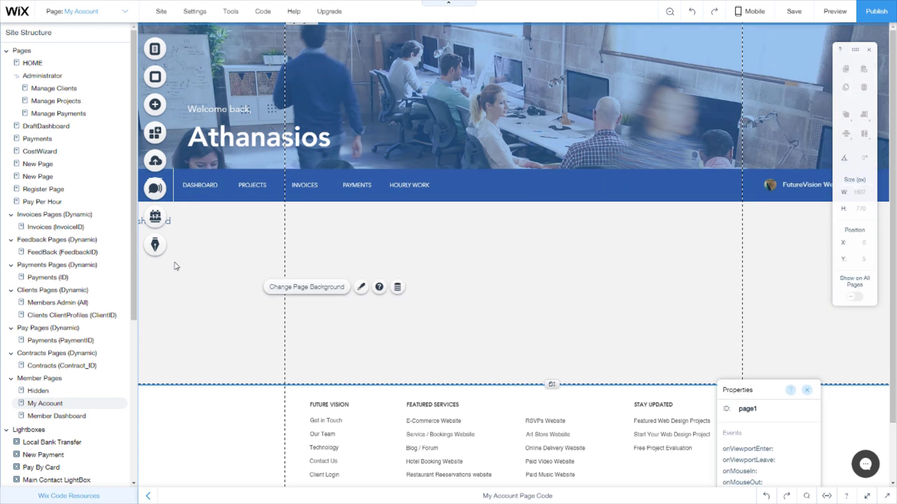
scroll(93, 374, "down", 5)
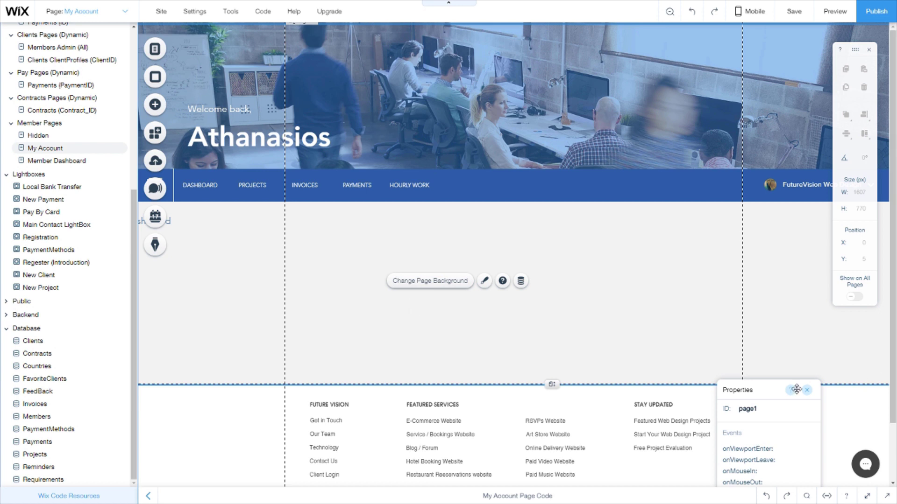
left_click_drag(761, 395, 810, 314)
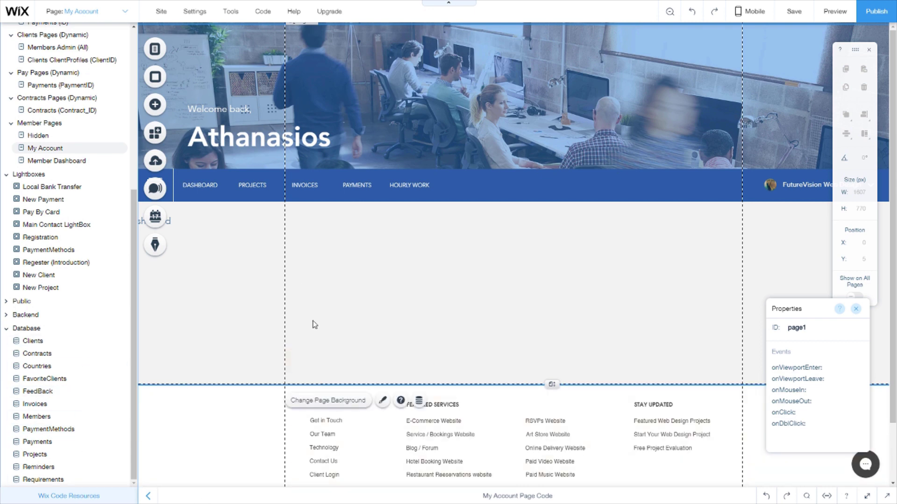
left_click(148, 496)
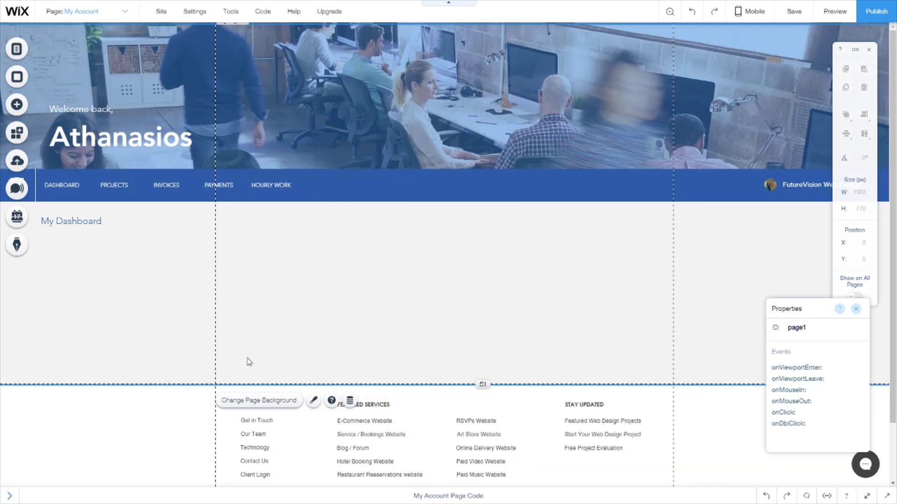
Move the My Dashboard heading into the content column and retitle it 'Personal Information'.
key("ctrl+v")
key("ctrl+z")
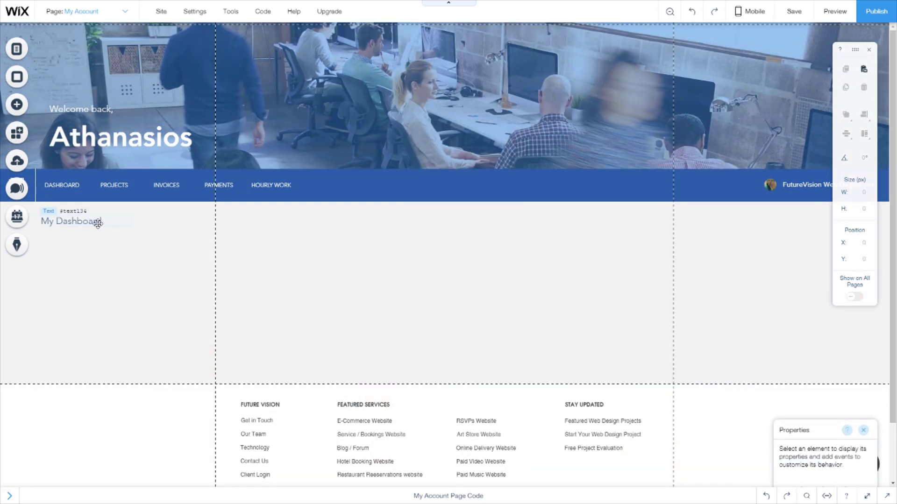
left_click_drag(89, 223, 272, 228)
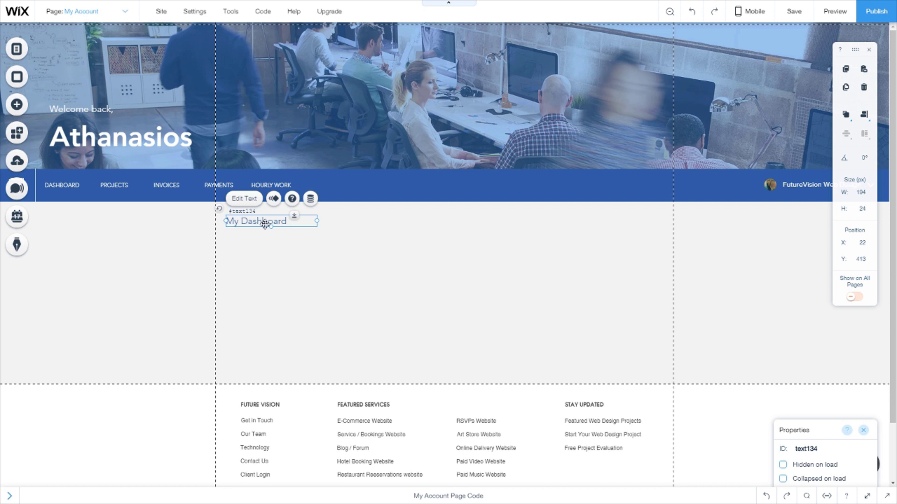
double_click(273, 222)
type("Personal Information")
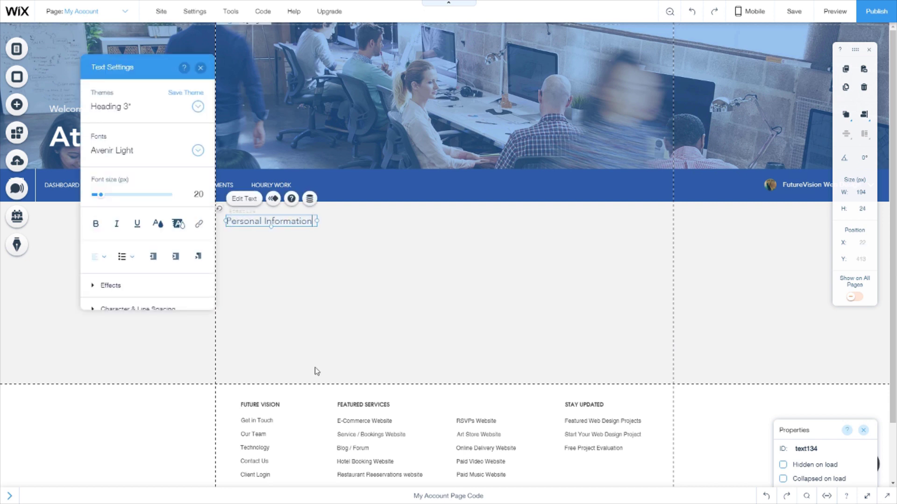
left_click(329, 347)
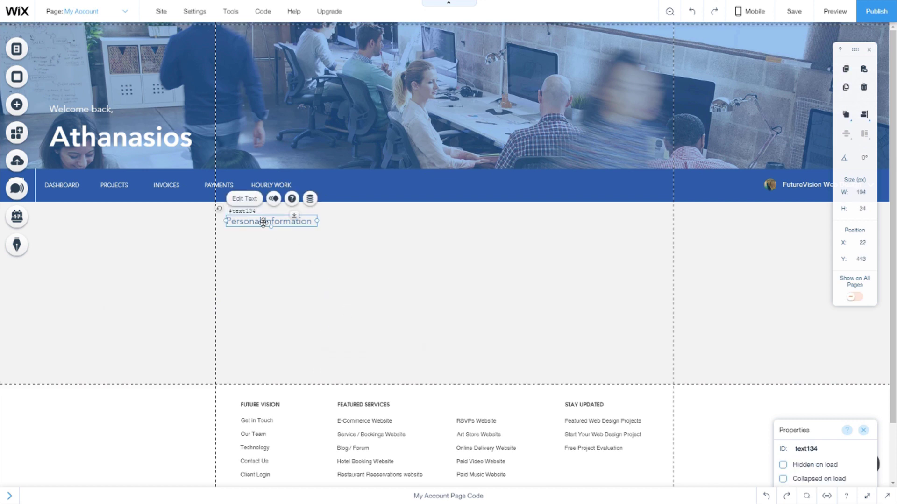
Duplicate the heading just below it and change the copy's text to $Name.
key("ctrl+d")
left_click_drag(278, 231, 270, 244)
double_click(269, 239)
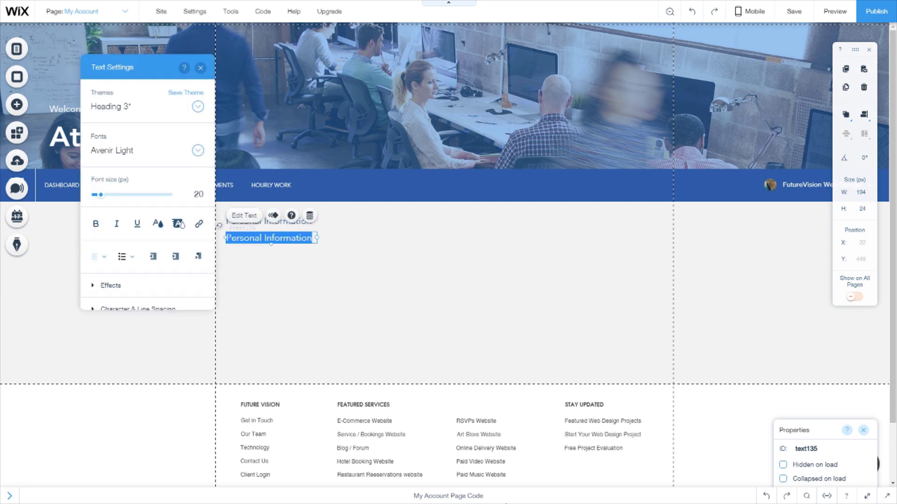
type("S")
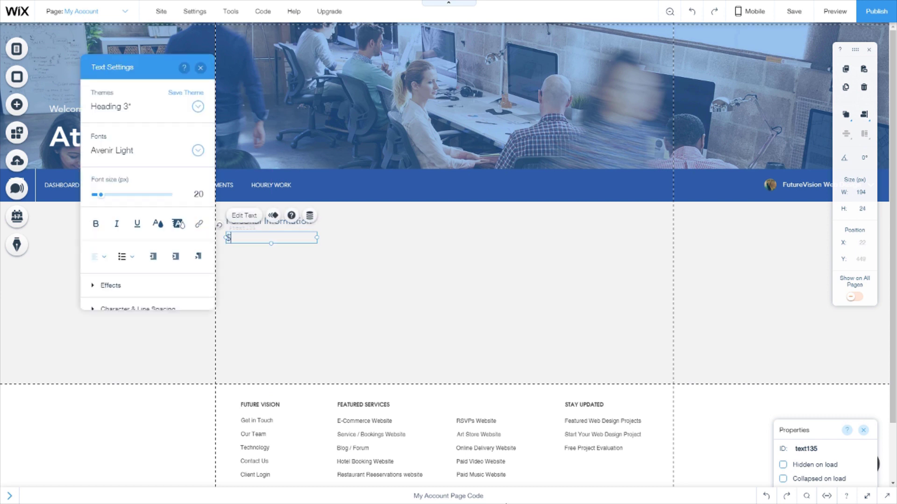
type("Name")
key("Return")
key("BackSpace")
left_click(448, 496)
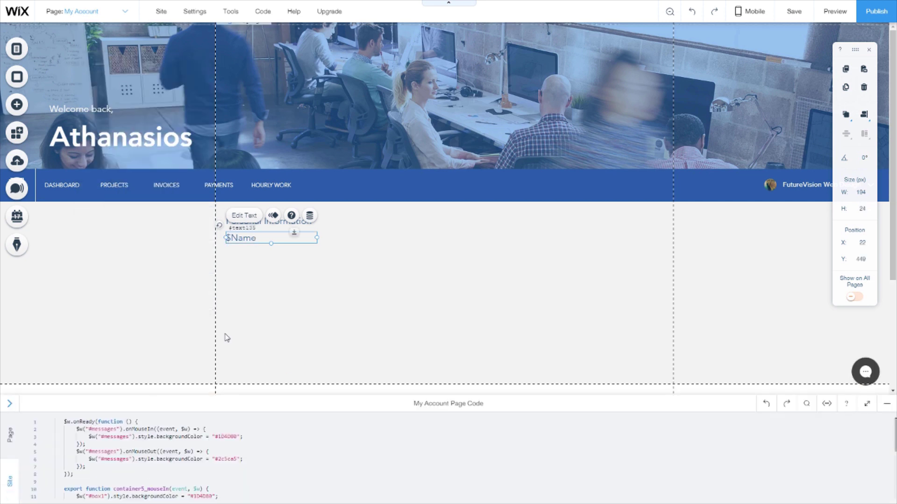
left_click(247, 252)
left_click(279, 405)
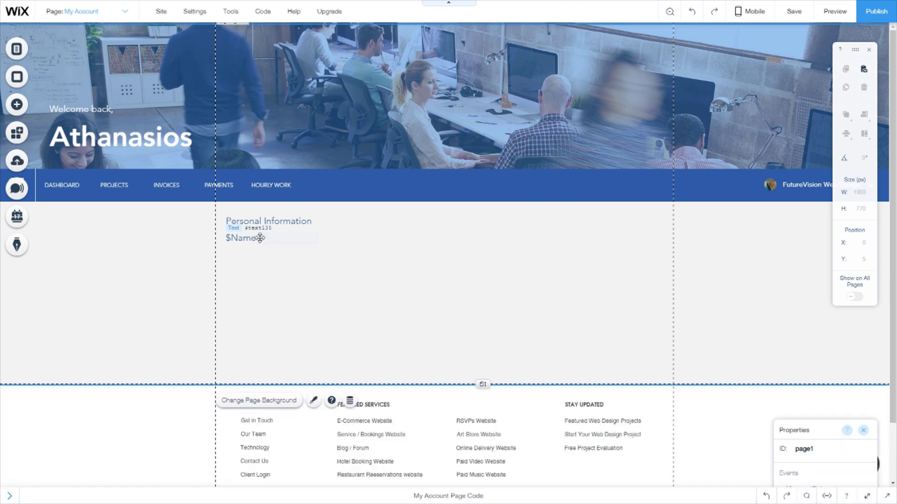
Place a copied $Name line below the original and start changing it to $Lname.
double_click(241, 238)
left_click(250, 249)
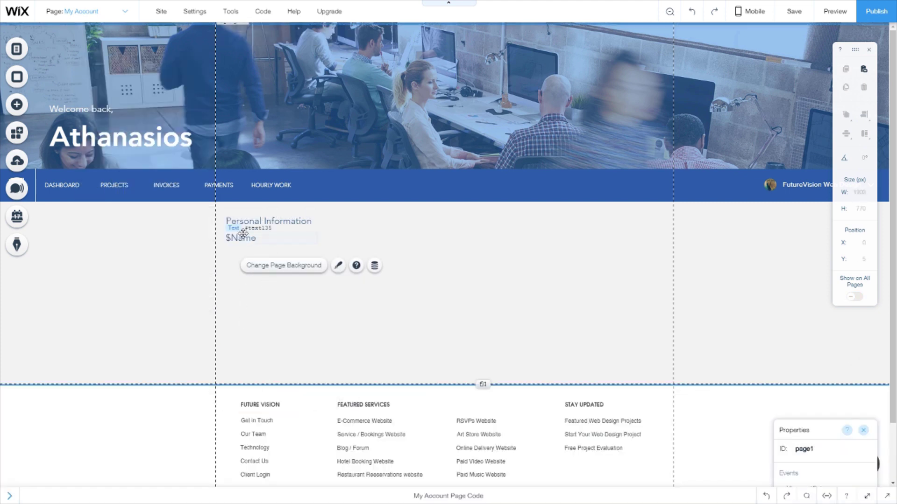
left_click(250, 249)
left_click_drag(250, 249, 244, 249)
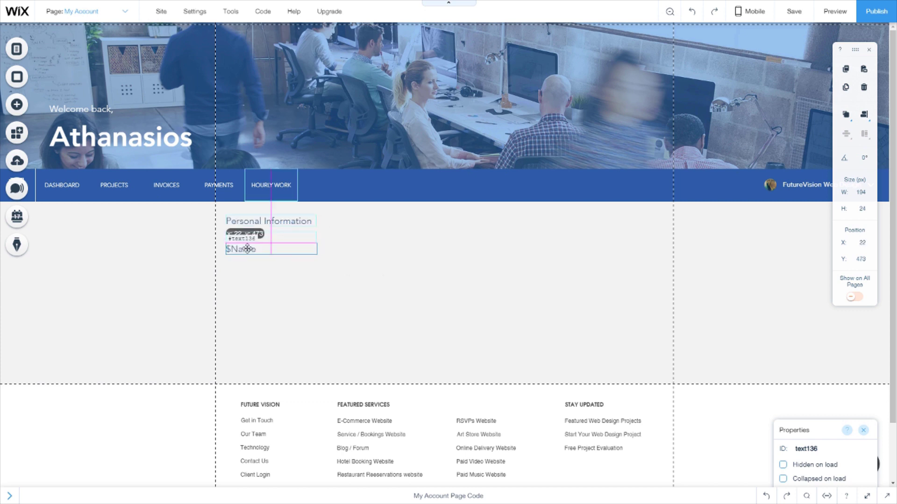
double_click(242, 250)
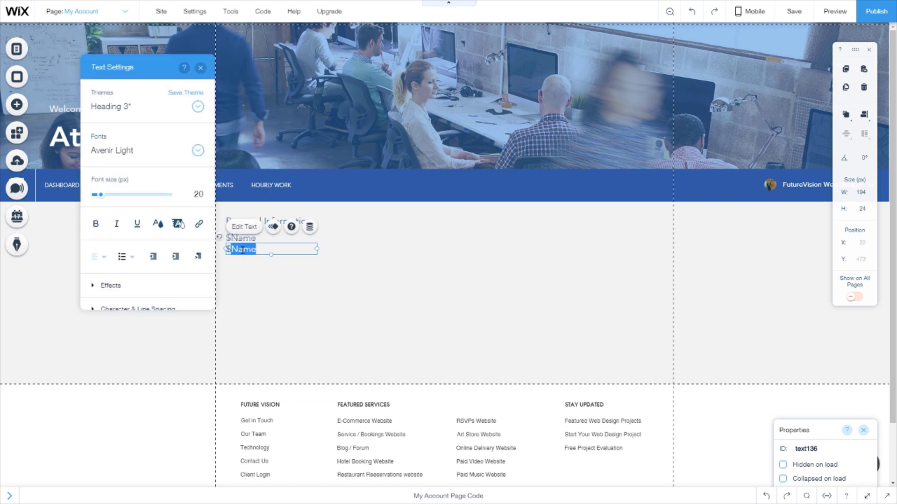
key("BackSpace")
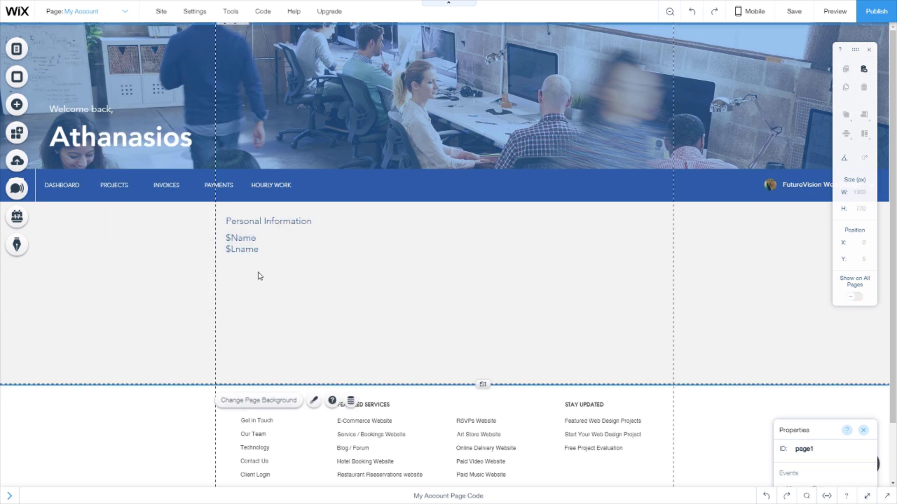
Duplicate the $Lname line below itself and edit the copy to $Email.
left_click(257, 275)
left_click(258, 251)
key("ctrl+d")
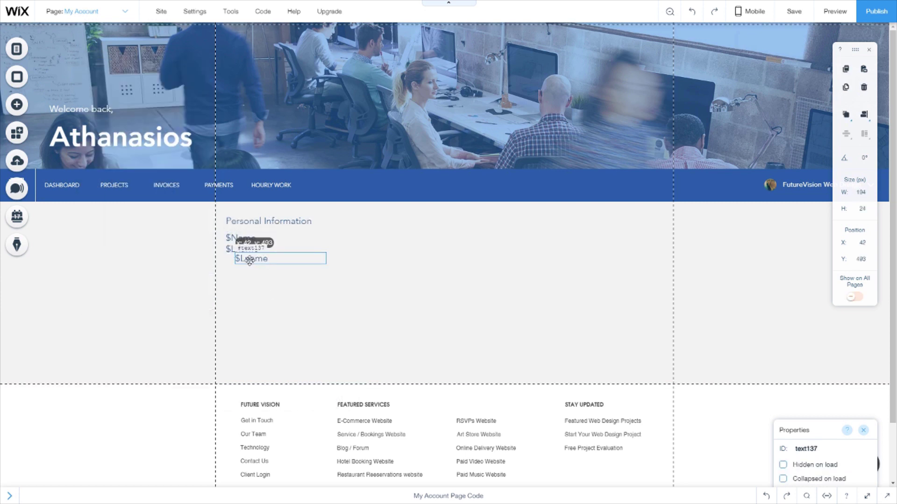
left_click_drag(249, 257, 242, 260)
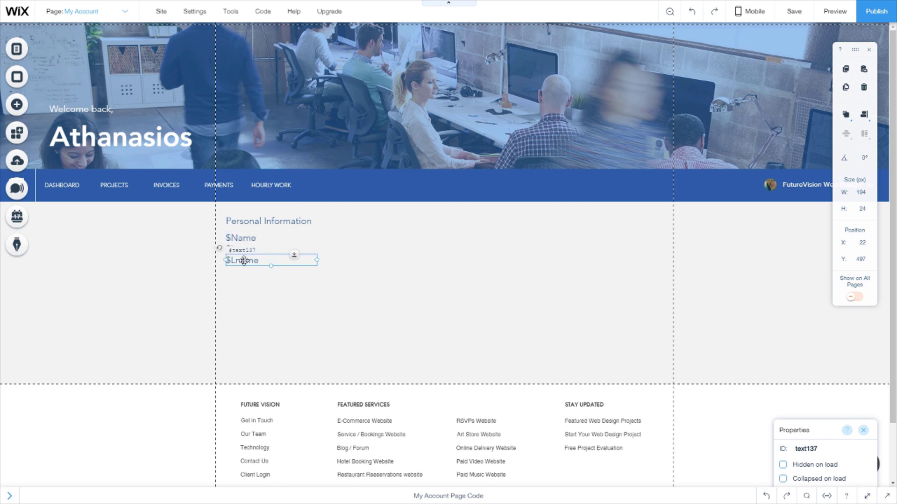
double_click(253, 261)
type("ER")
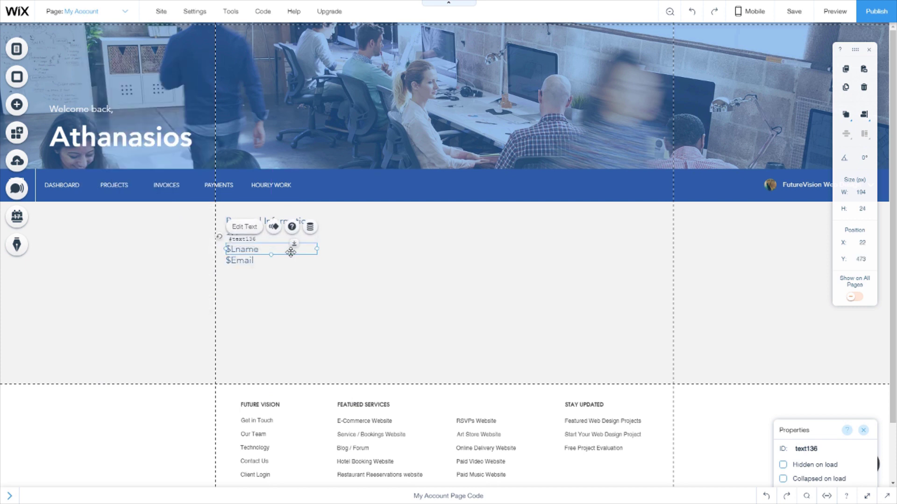
left_click(262, 243)
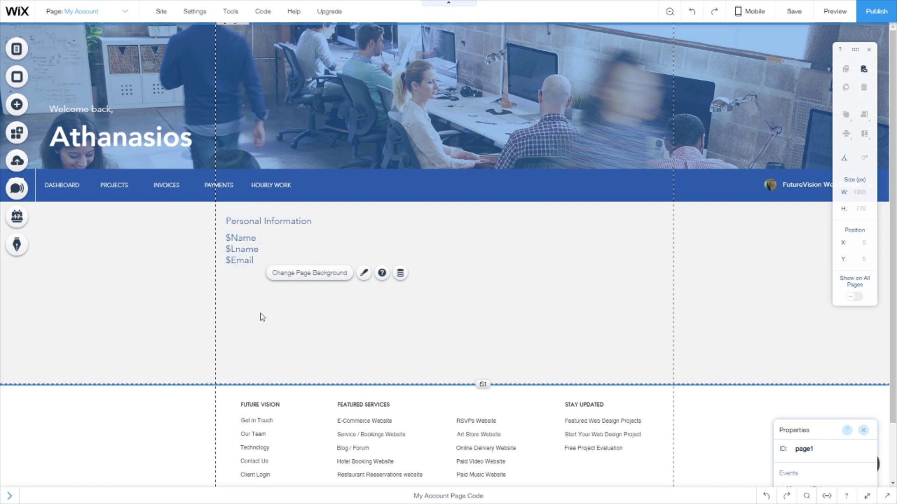
Duplicate the $Email line below itself and replace the copy's text with 'Address'.
left_click(257, 237)
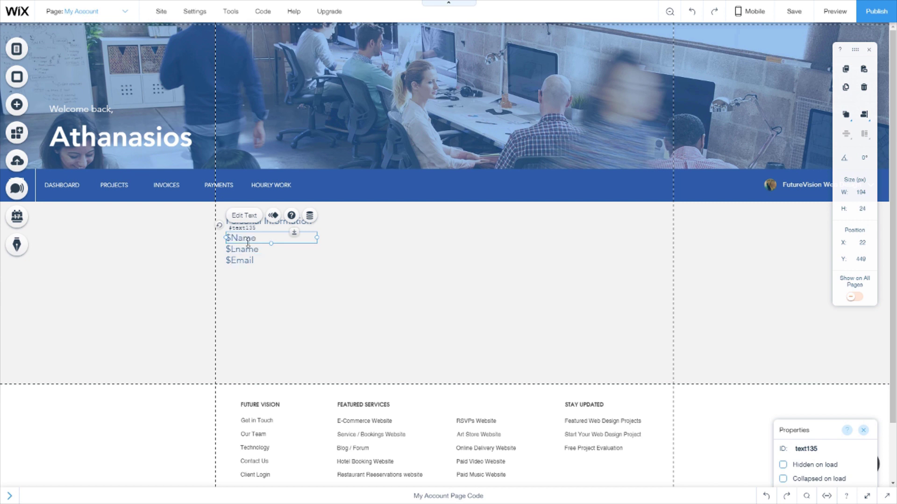
left_click(266, 295)
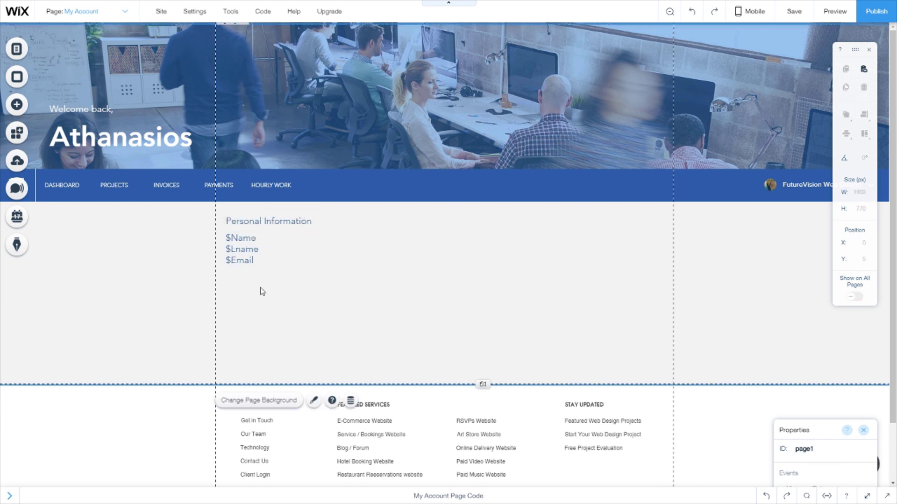
left_click(247, 260)
key("ctrl+d")
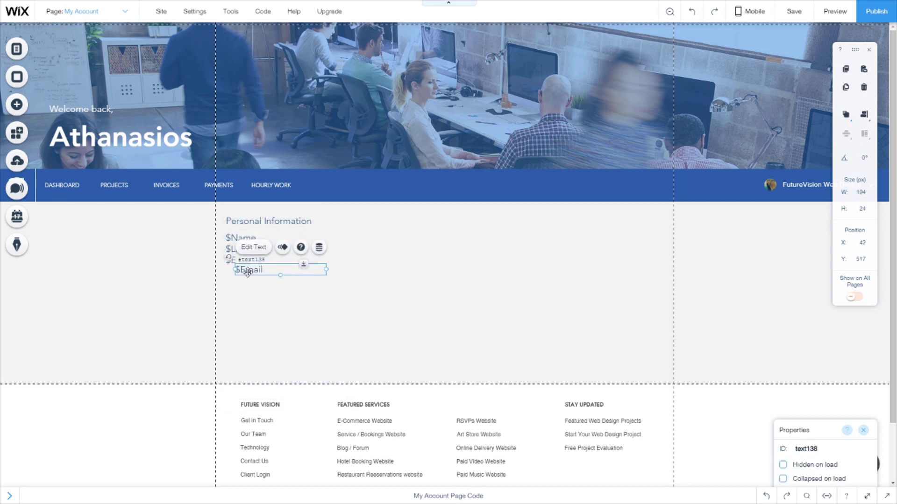
left_click_drag(240, 272, 239, 274)
double_click(240, 273)
type("Addr")
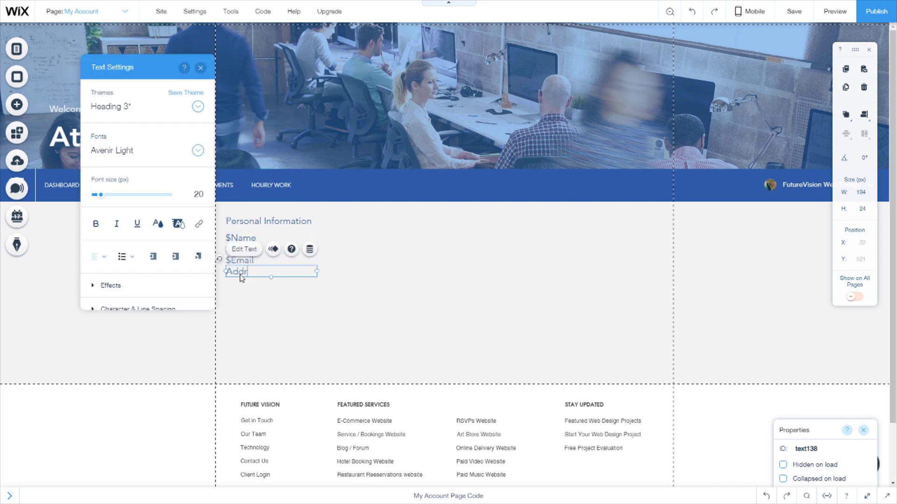
type("ess")
left_click(394, 299)
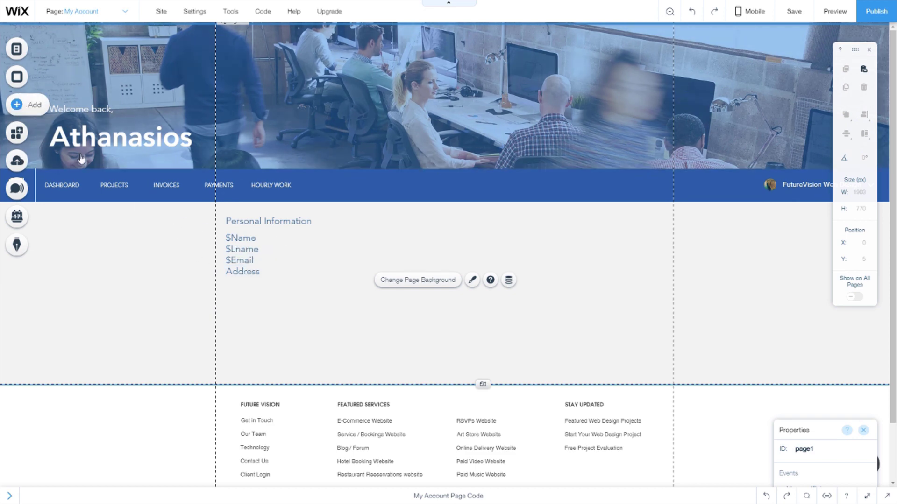
Add a Dataset from the Database elements and place it right of the Personal Information list.
left_click(18, 105)
left_click(57, 51)
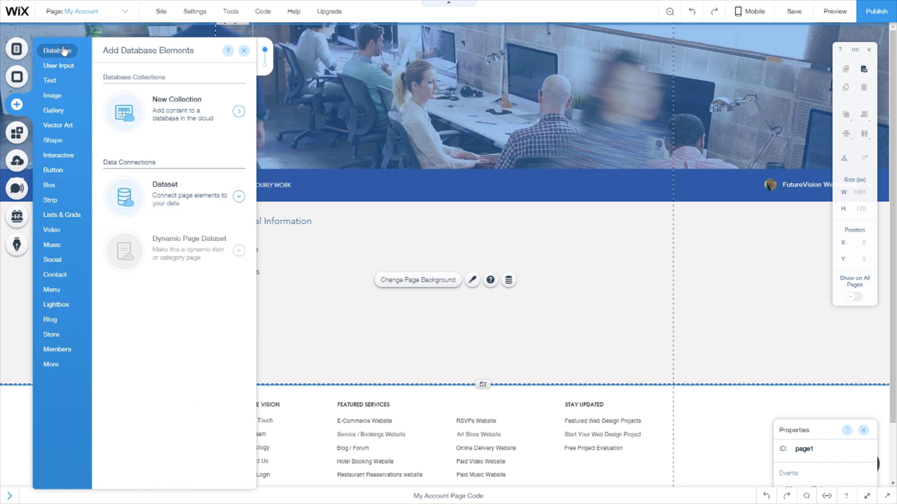
left_click(169, 192)
left_click_drag(448, 277, 651, 270)
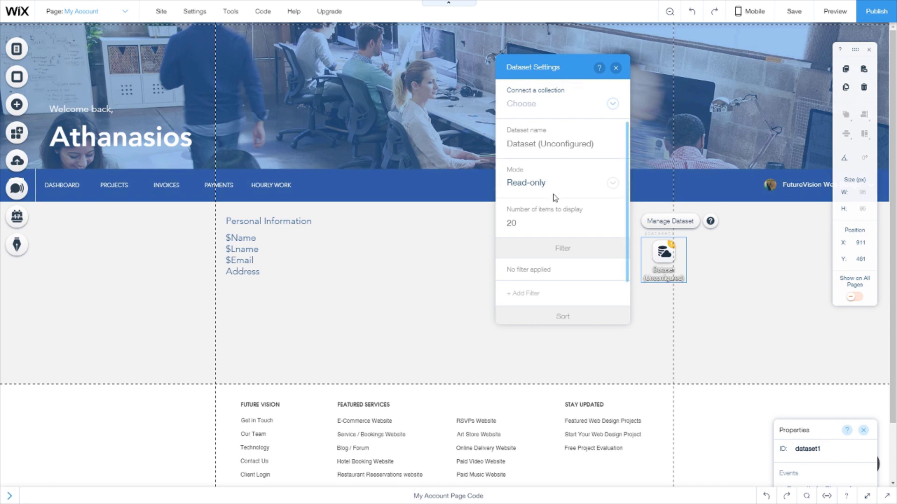
Connect the dataset to Clients and filter it to records where Owner is the logged-in user.
left_click(548, 110)
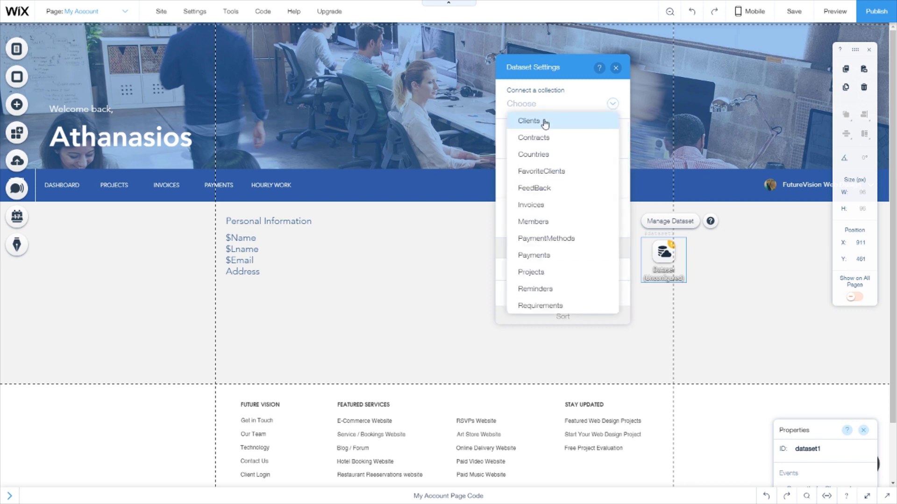
left_click(544, 121)
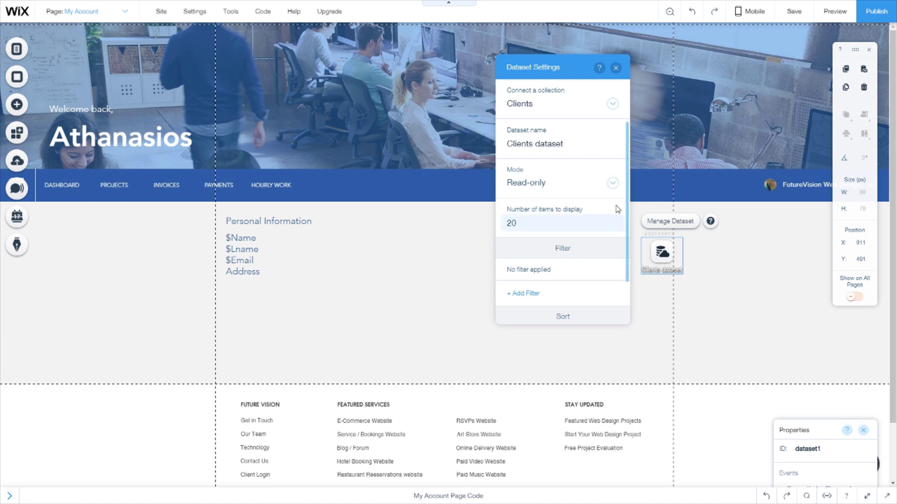
scroll(567, 278, "down", 1)
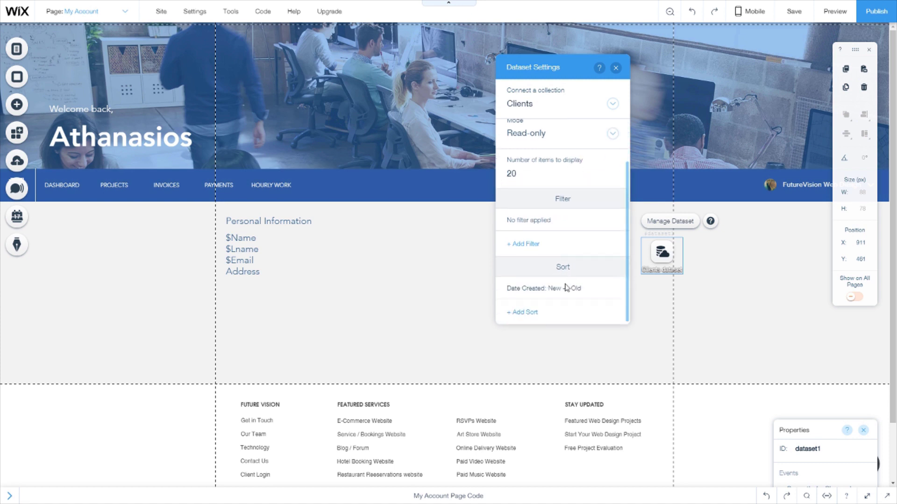
left_click(522, 251)
left_click(595, 185)
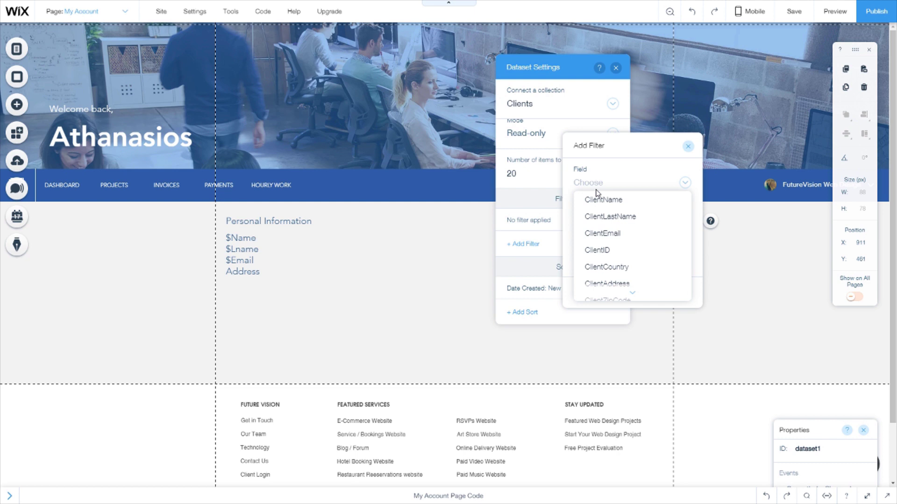
scroll(621, 238, "down", 2)
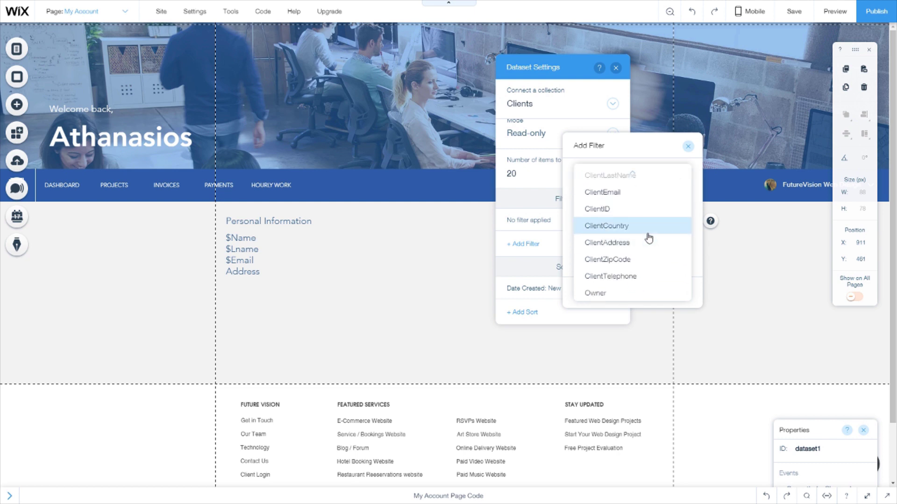
left_click(605, 292)
left_click(600, 218)
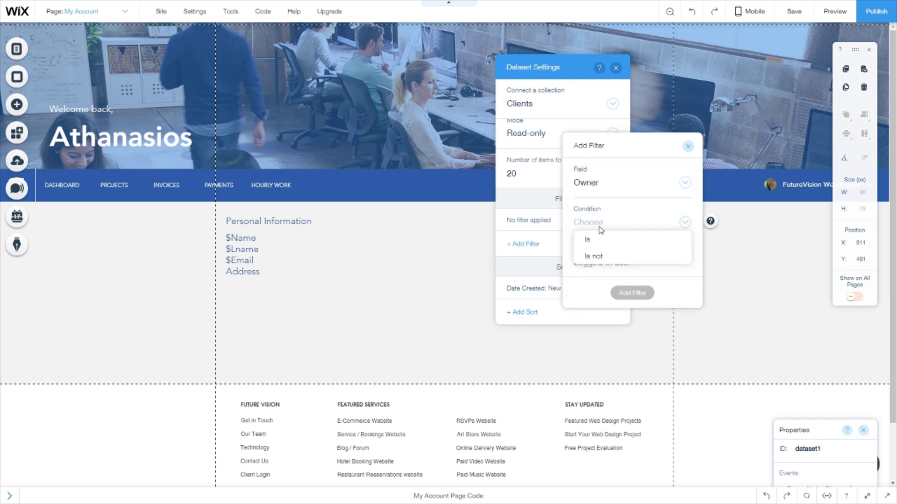
left_click(615, 240)
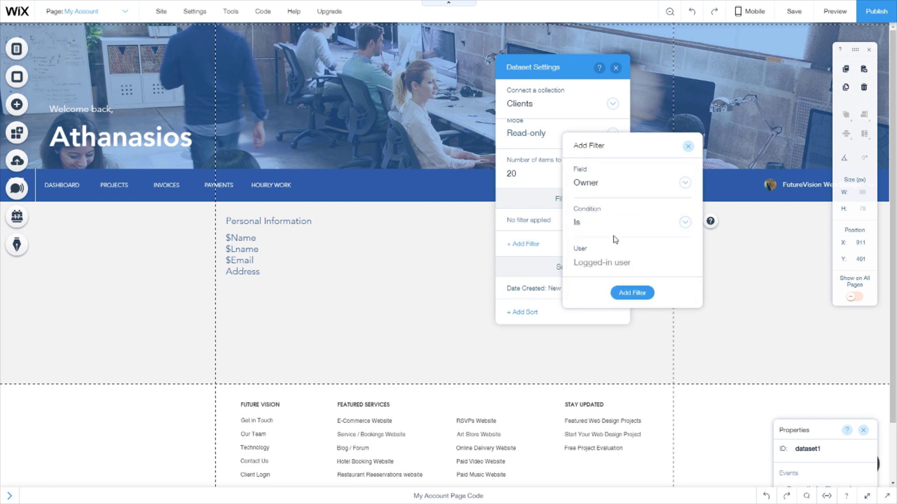
left_click(632, 292)
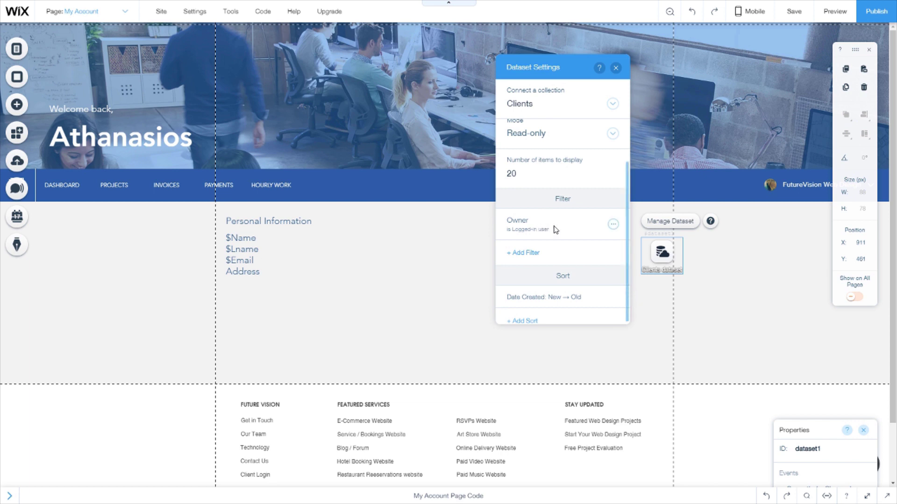
left_click(662, 254)
Connect $Name to ClientName and $Lname to ClientLastName from the Clients dataset.
left_click_drag(662, 255, 706, 230)
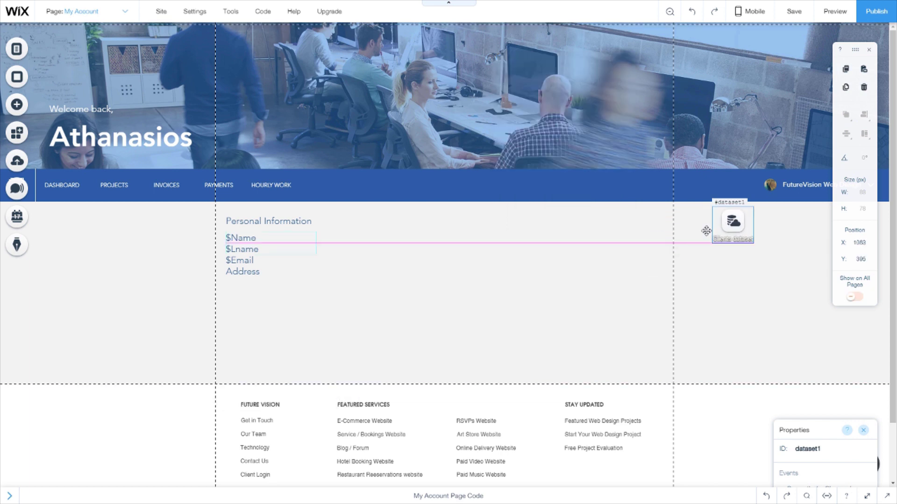
left_click(250, 237)
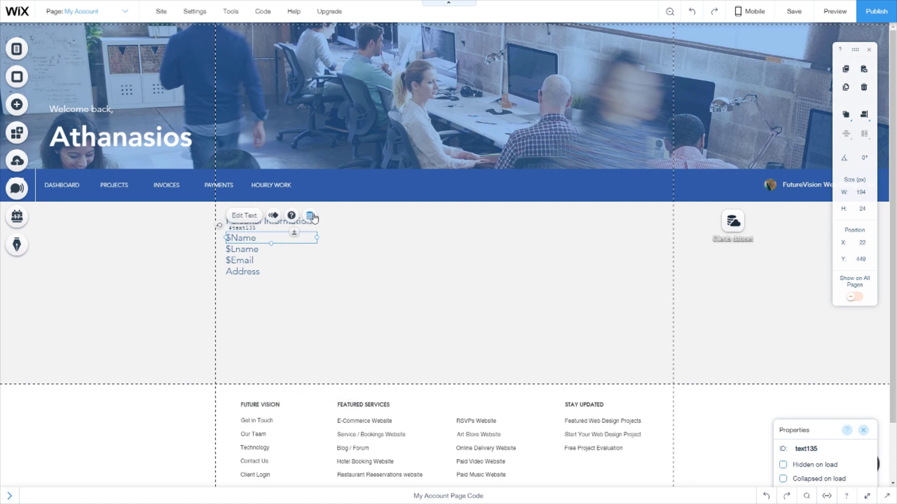
left_click(310, 215)
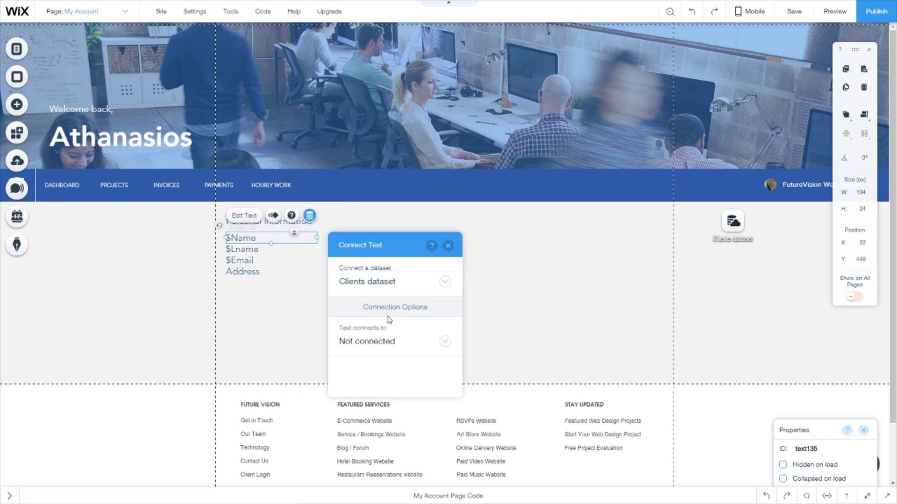
left_click(392, 341)
left_click(374, 289)
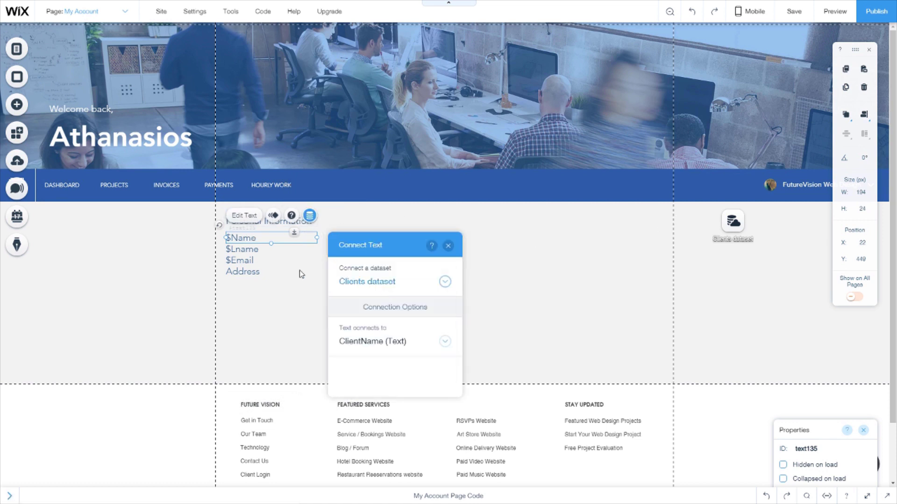
left_click(242, 249)
left_click(309, 226)
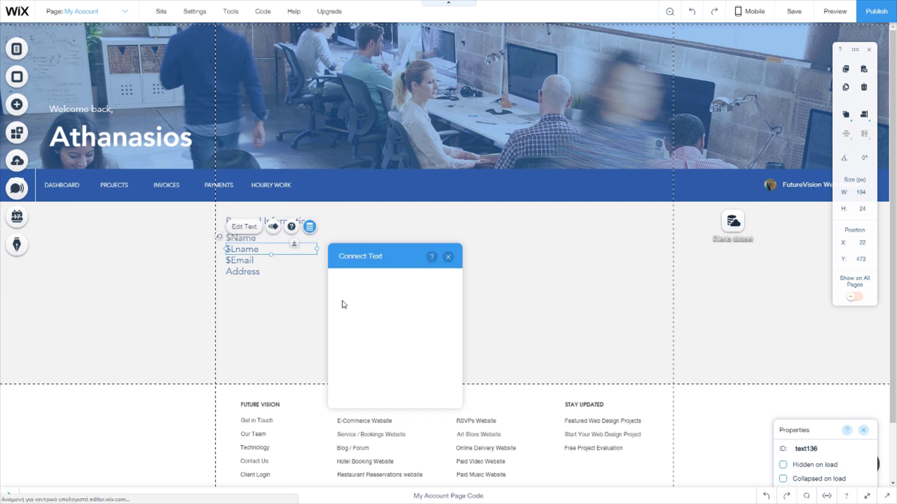
left_click(380, 353)
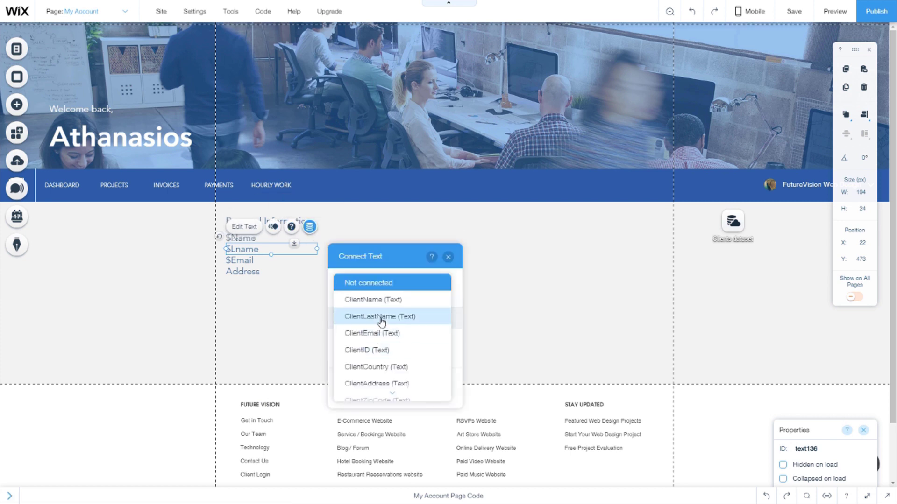
left_click(382, 317)
Connect $Email to ClientEmail and Address to ClientAddress from the Clients dataset.
left_click(239, 260)
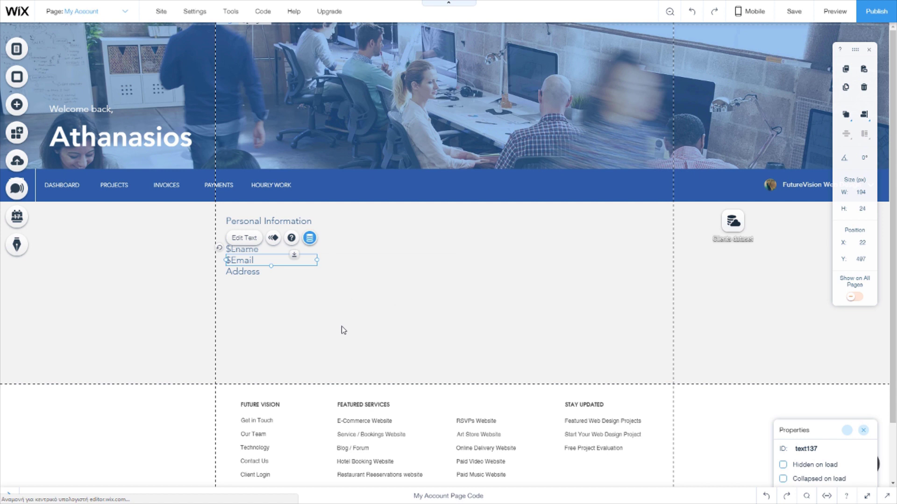
left_click(388, 364)
left_click(392, 343)
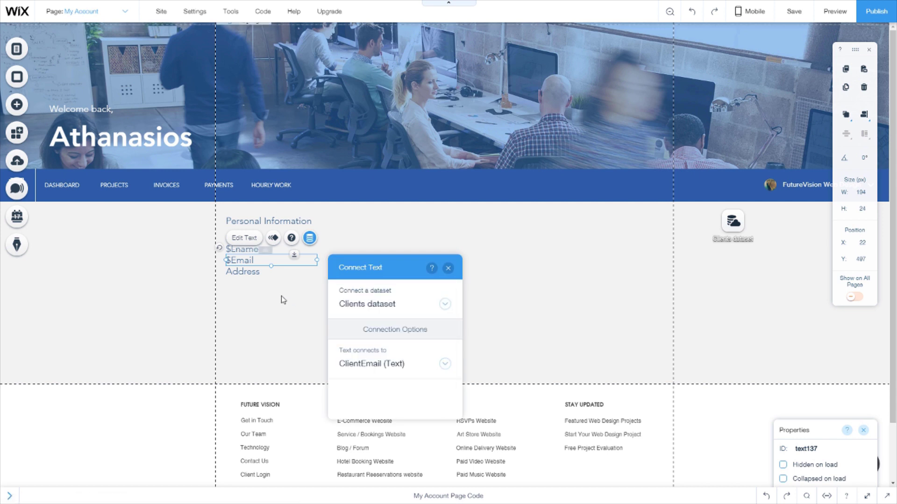
left_click(276, 279)
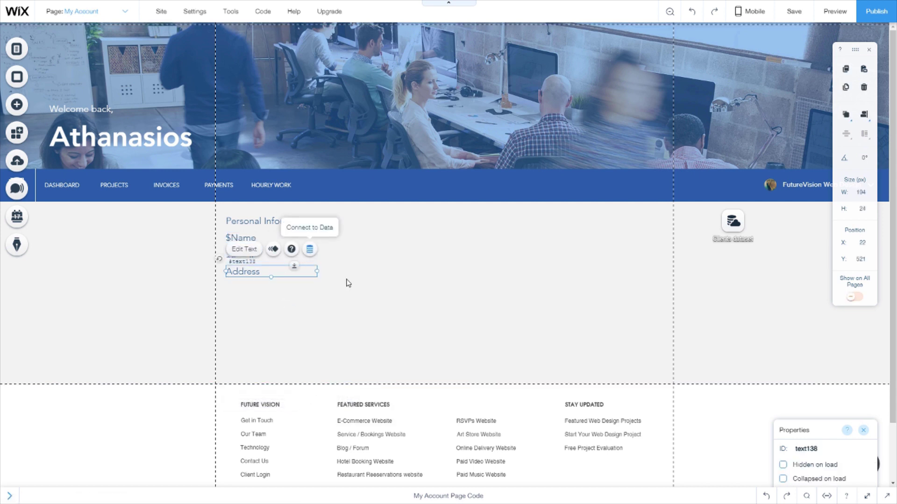
left_click(310, 249)
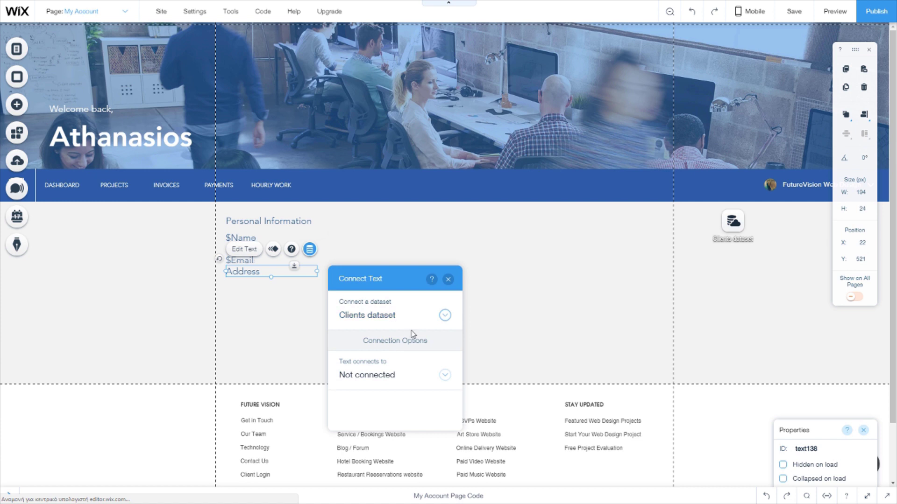
left_click(407, 372)
scroll(408, 373, "down", 2)
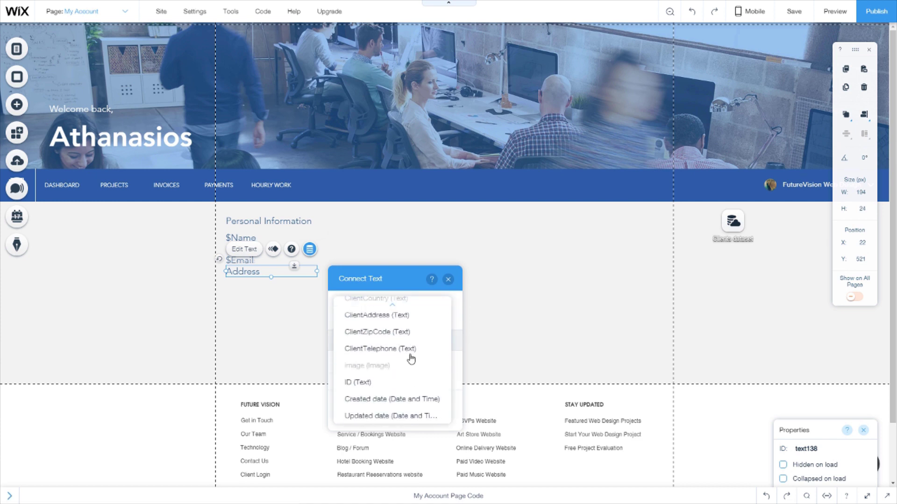
left_click(410, 314)
left_click(286, 324)
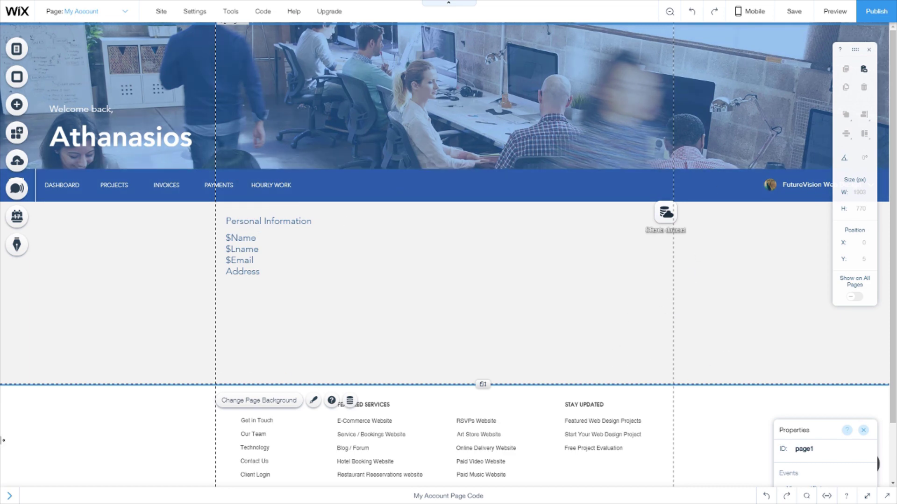
left_click(10, 496)
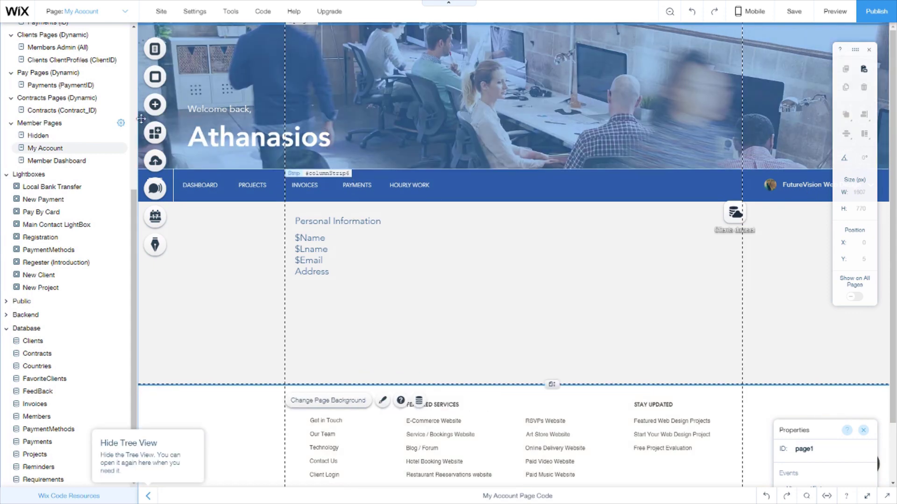
left_click(141, 118)
left_click(155, 104)
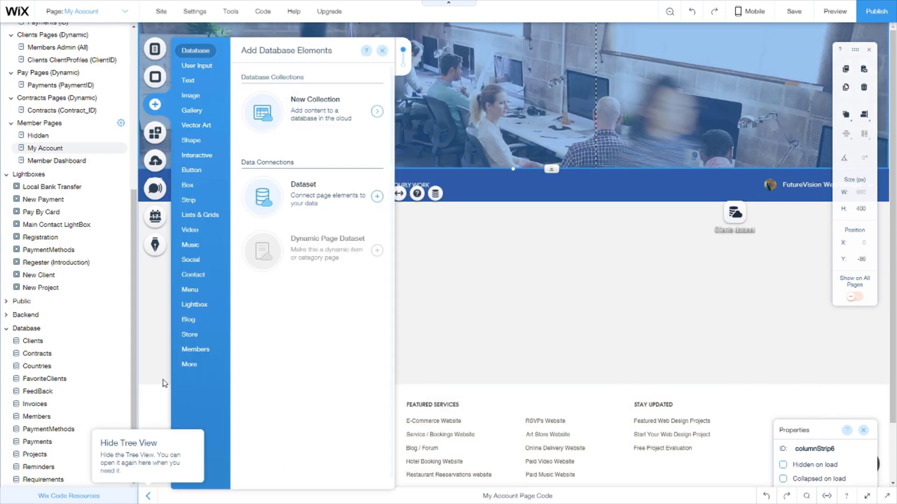
left_click(192, 350)
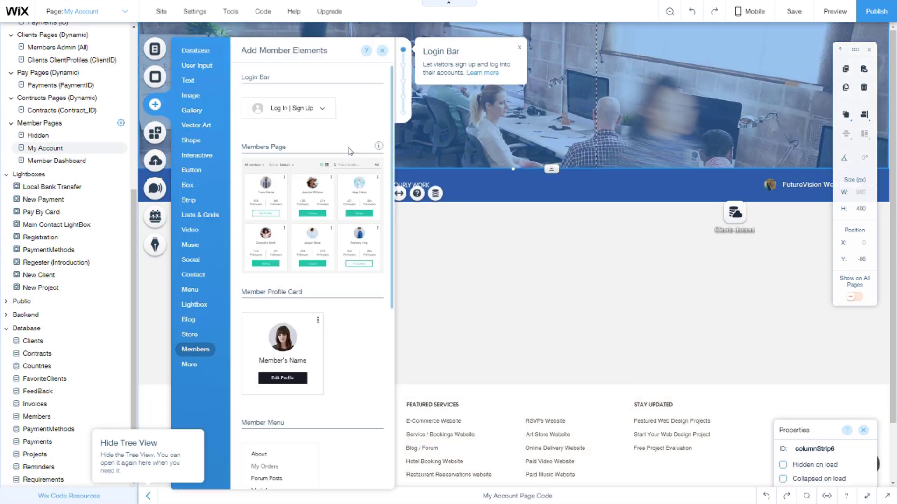
left_click(578, 316)
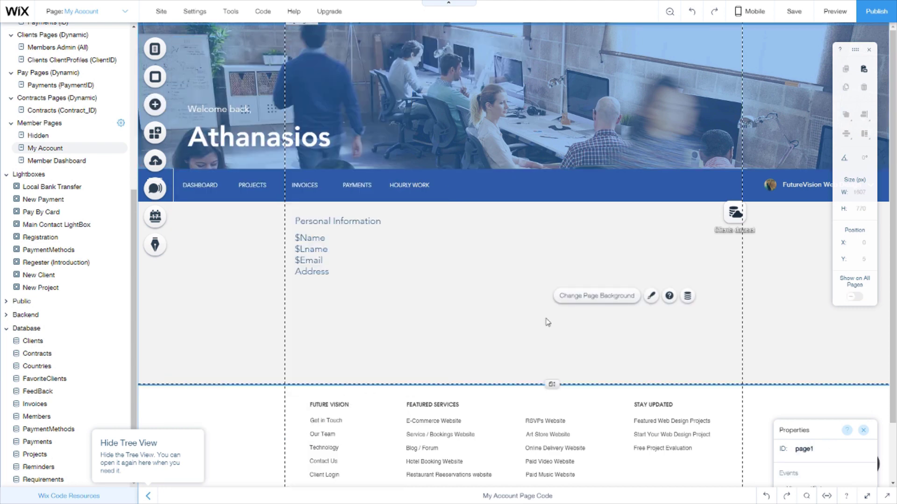
left_click(68, 138)
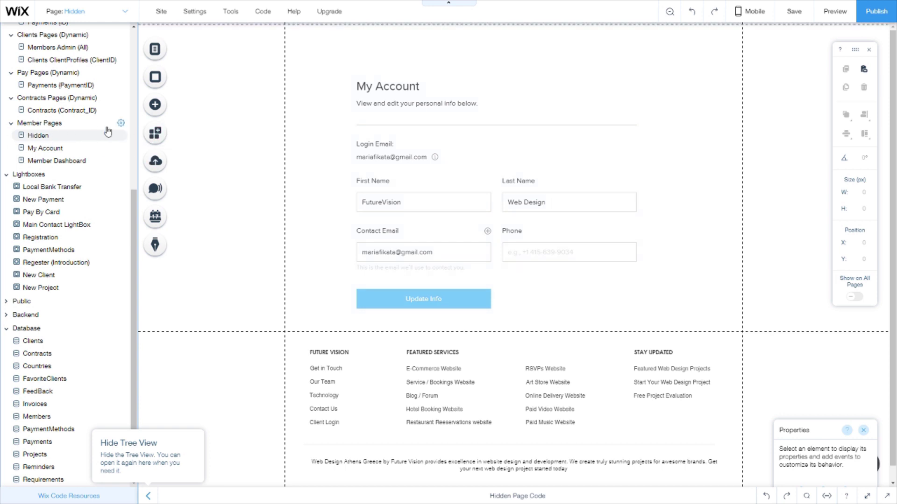
left_click(121, 122)
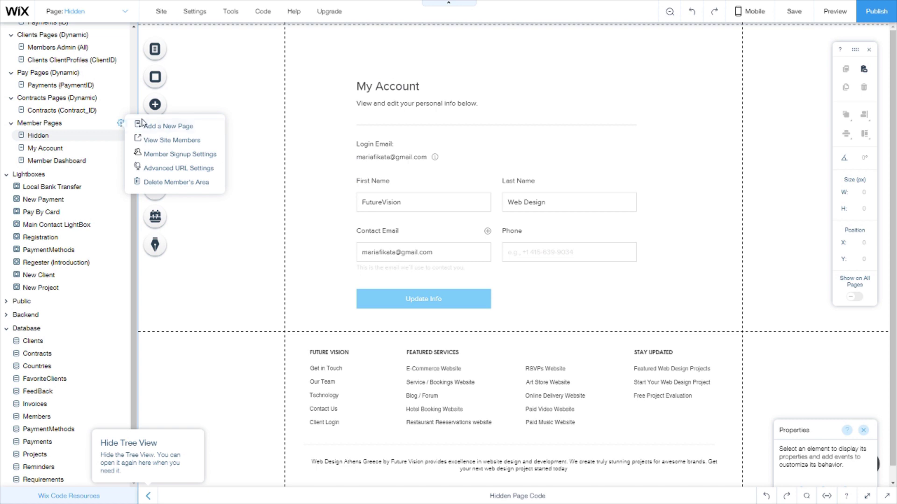
left_click(70, 148)
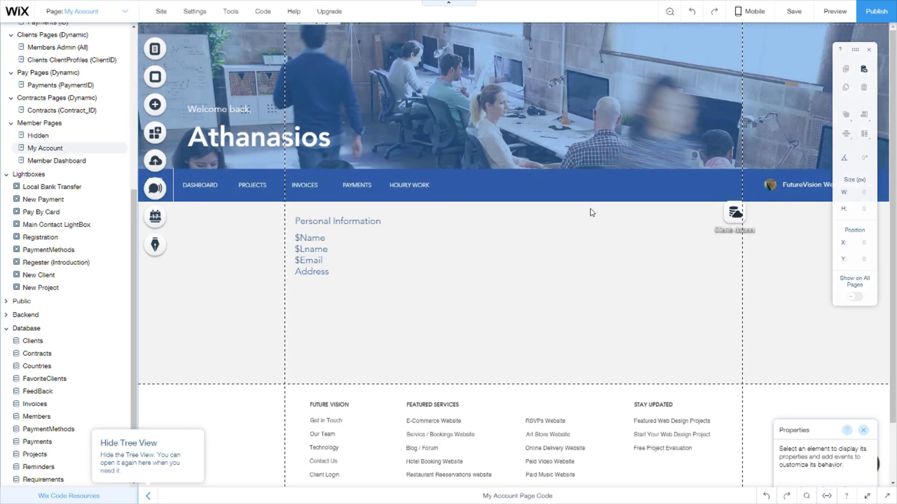
left_click(312, 238)
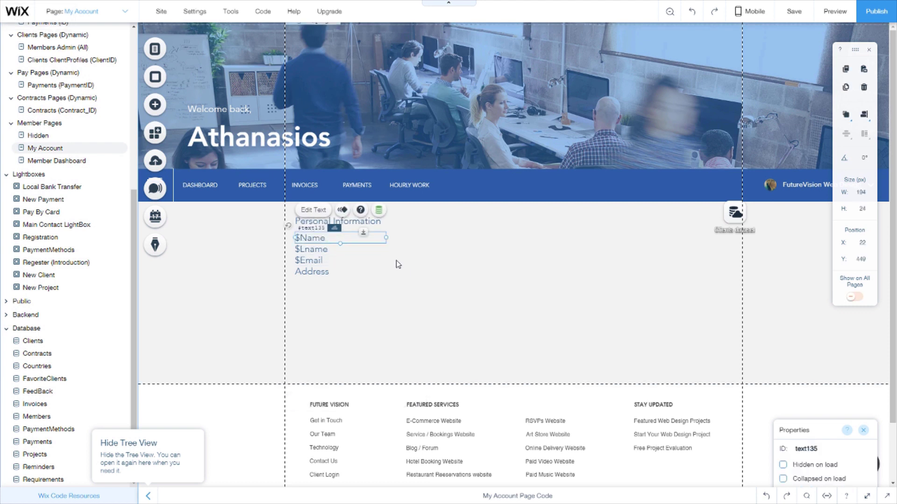
left_click(379, 211)
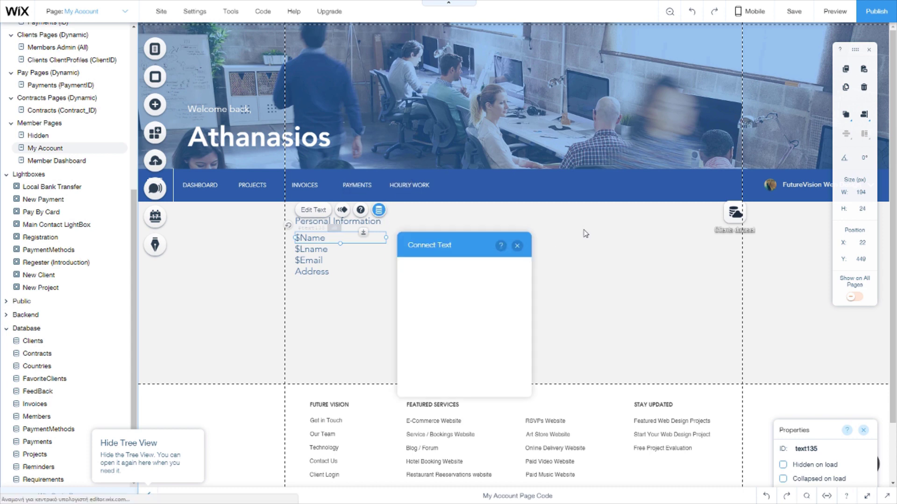
left_click(730, 233)
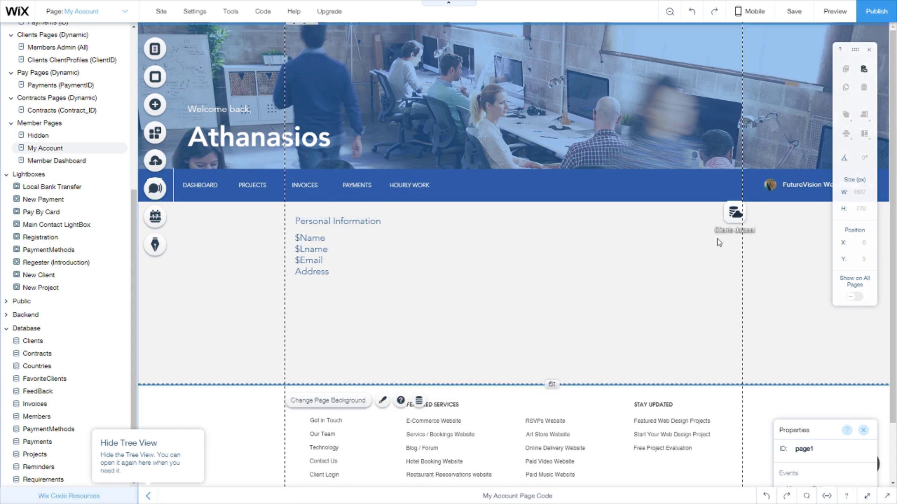
left_click(622, 309)
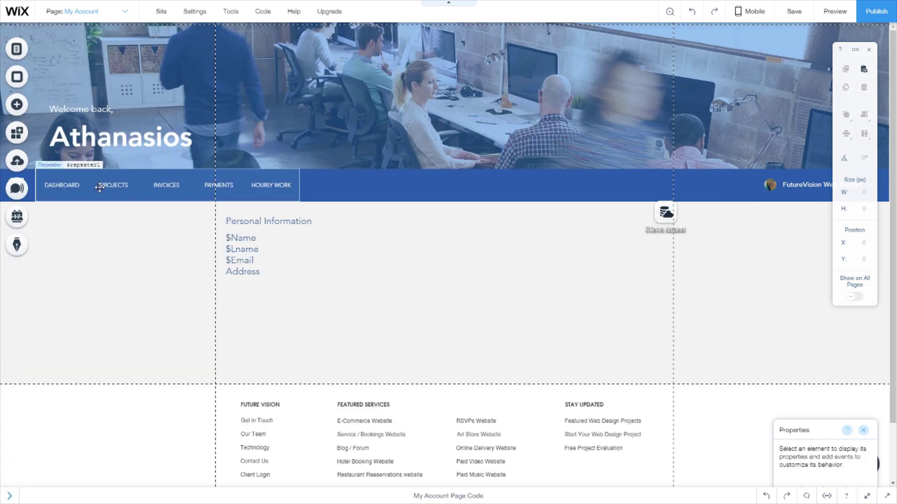
left_click(506, 309)
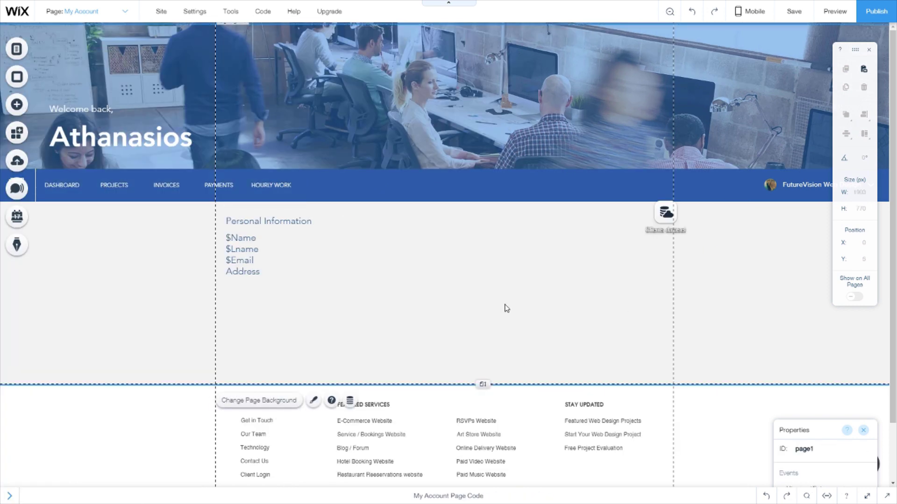